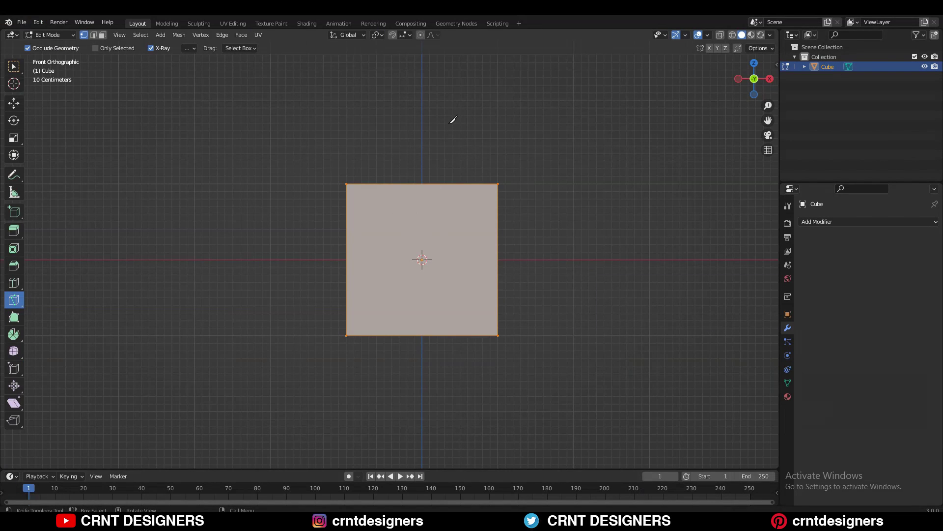
Knife a vertical edge from the top-edge midpoint to the bottom-edge midpoint of the front face
click(469, 147)
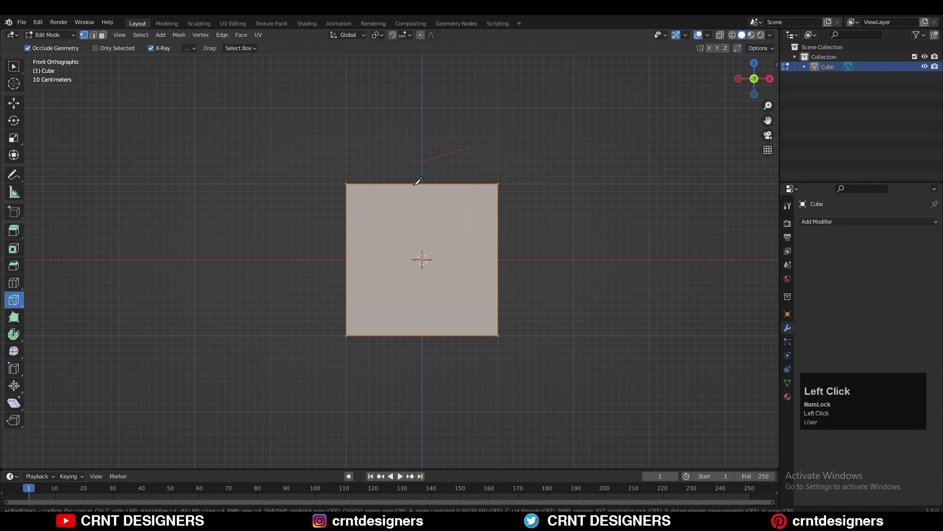
key(shift)
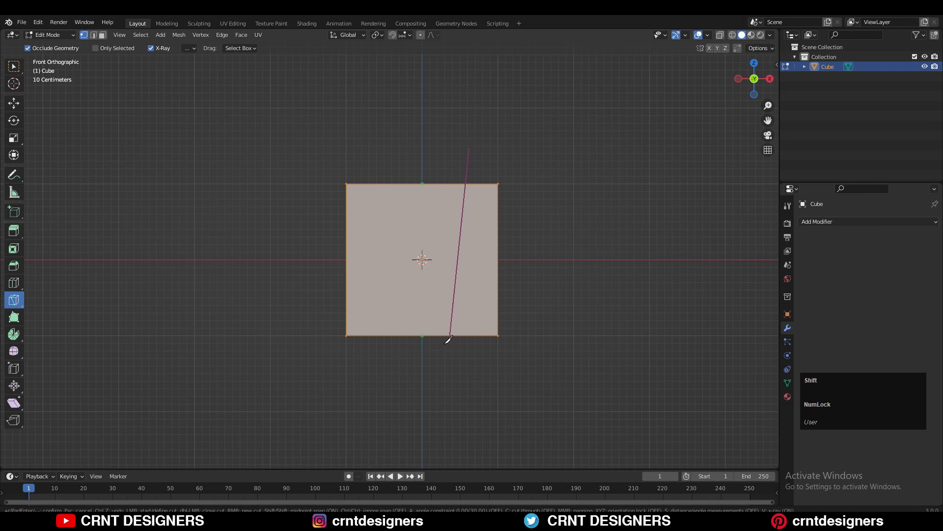
shift+click(476, 389)
key(space)
middle_drag(476, 360, 506, 339)
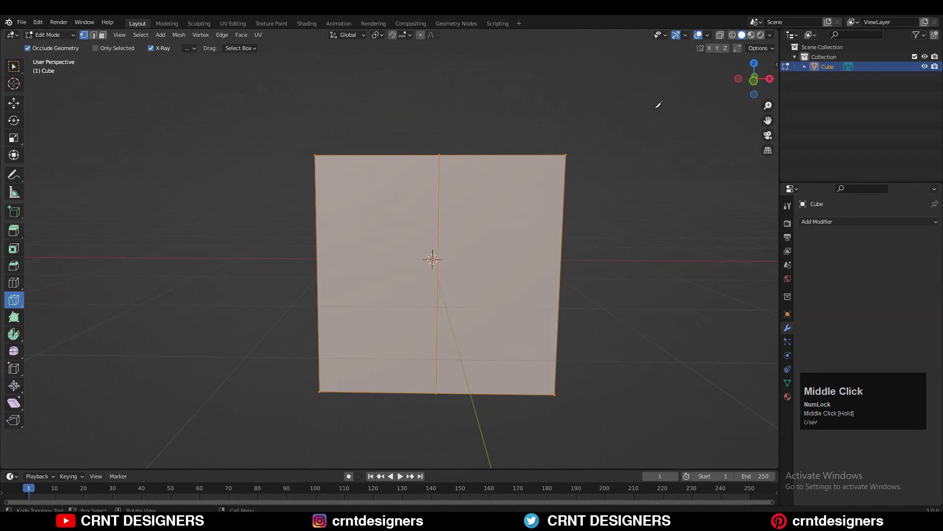
click(754, 79)
middle_drag(519, 203, 592, 248)
Knife a midpoint-snapped horizontal cut through the whole cube across the middle of its front face
key(KP_1)
click(630, 264)
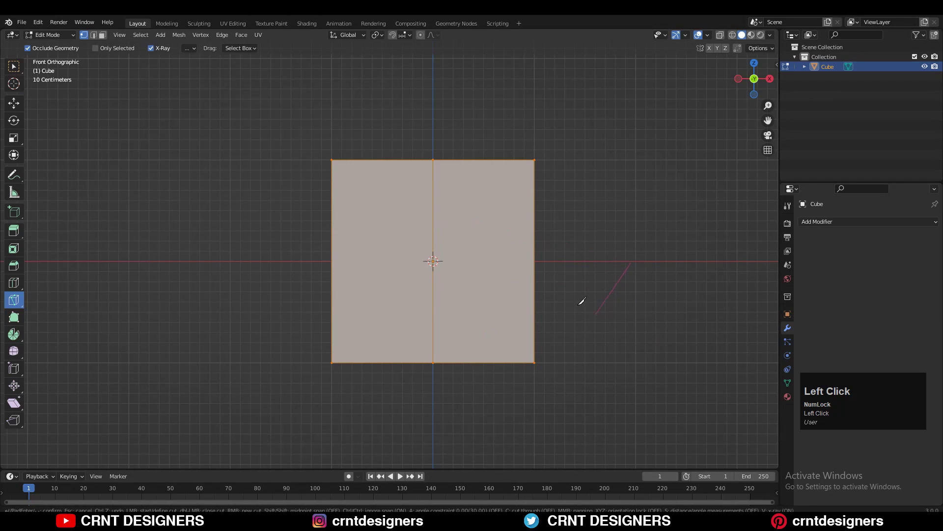
key(c)
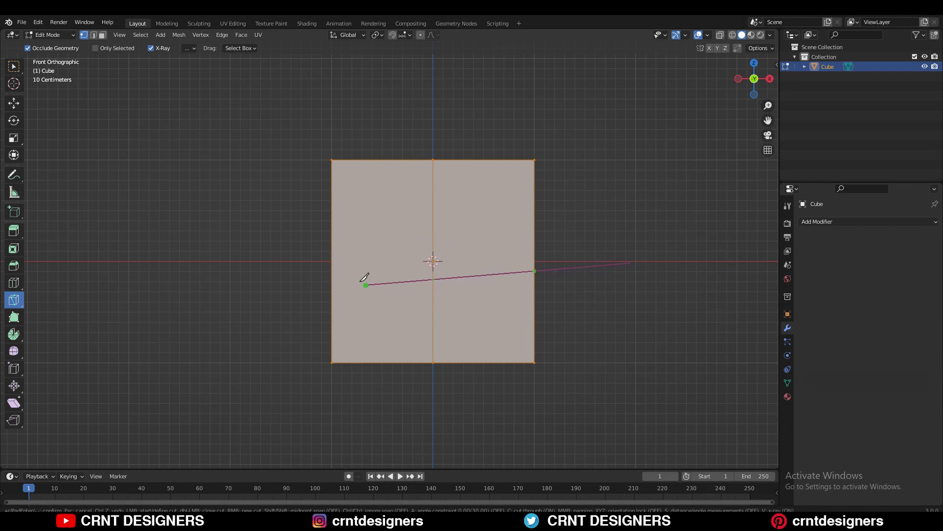
key(shift)
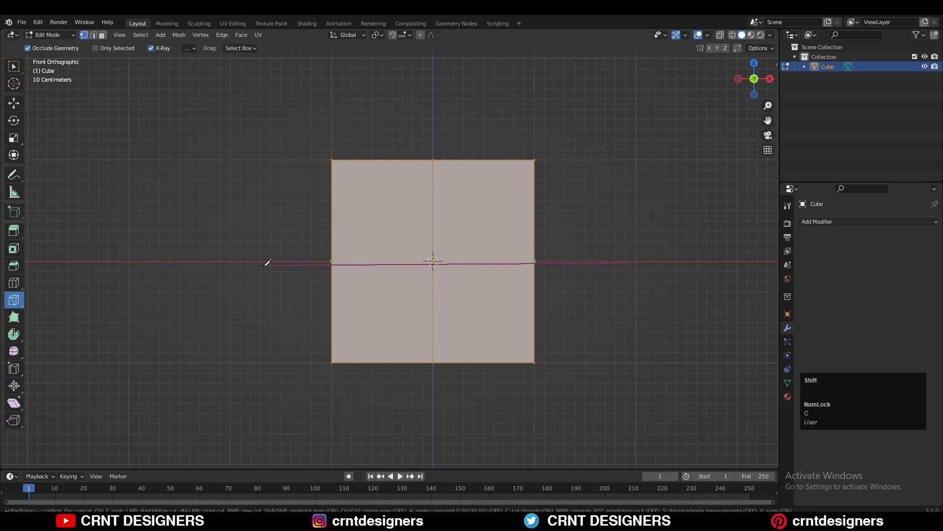
shift+click(269, 258)
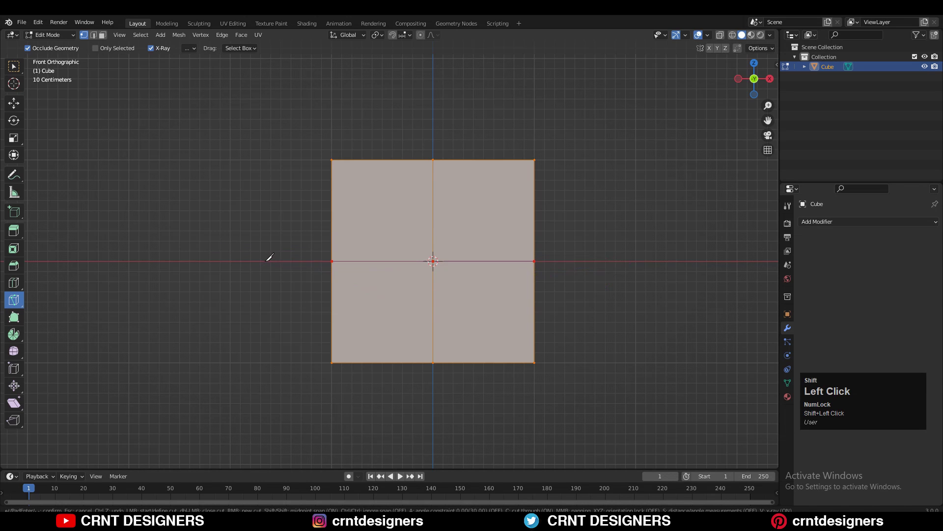
key(space)
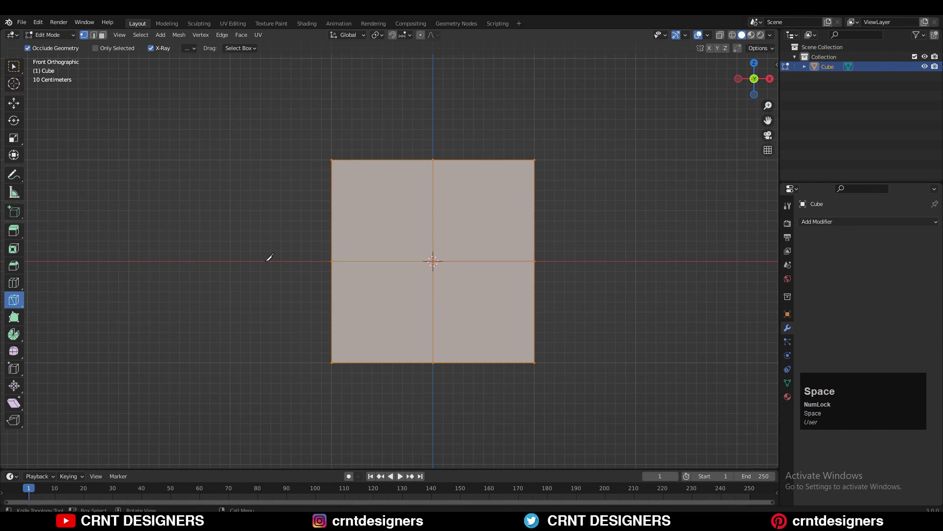
middle_drag(276, 272, 318, 282)
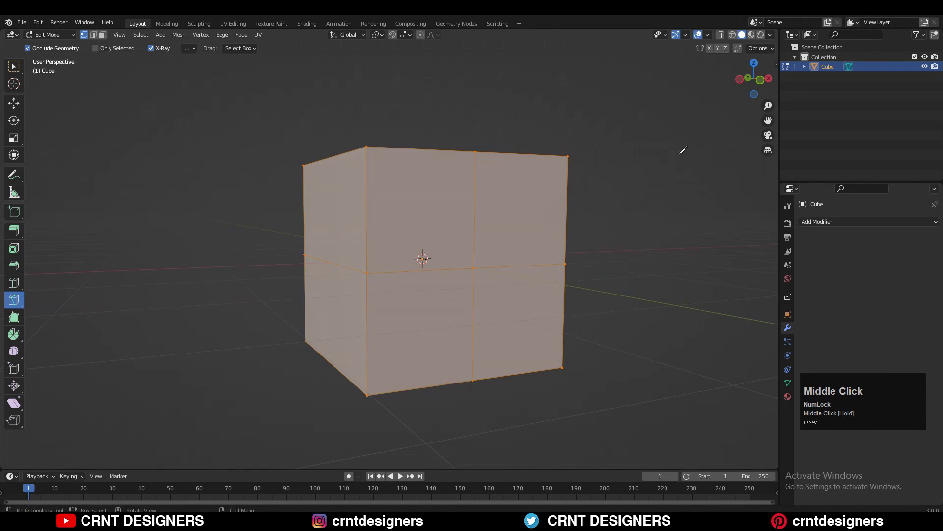
From the front view, add a vertical cut from above the cube to its bottom midpoint
click(759, 79)
click(392, 122)
shift+click(394, 386)
key(space)
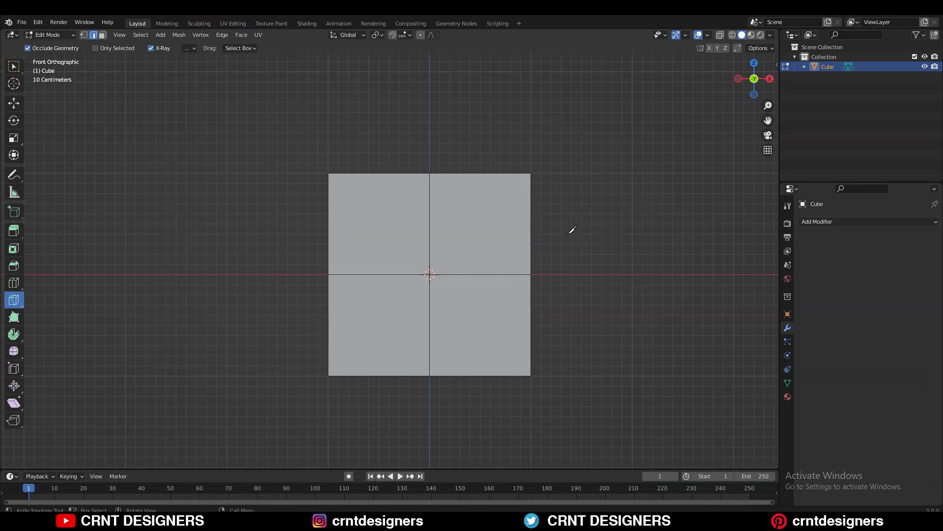
Cut a 45° edge from the face's centre vertex to the bottom-right corner, with length and angle readouts shown
scroll(462, 233, up, 1)
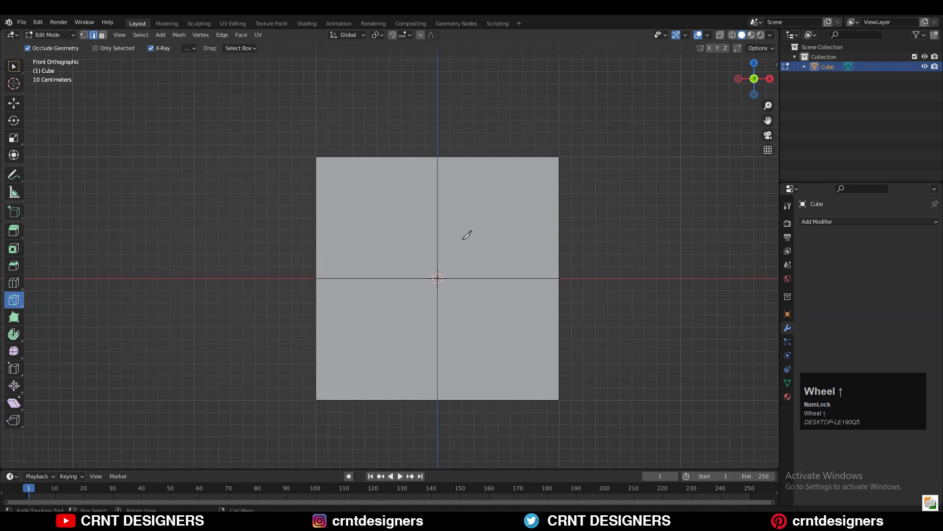
click(438, 279)
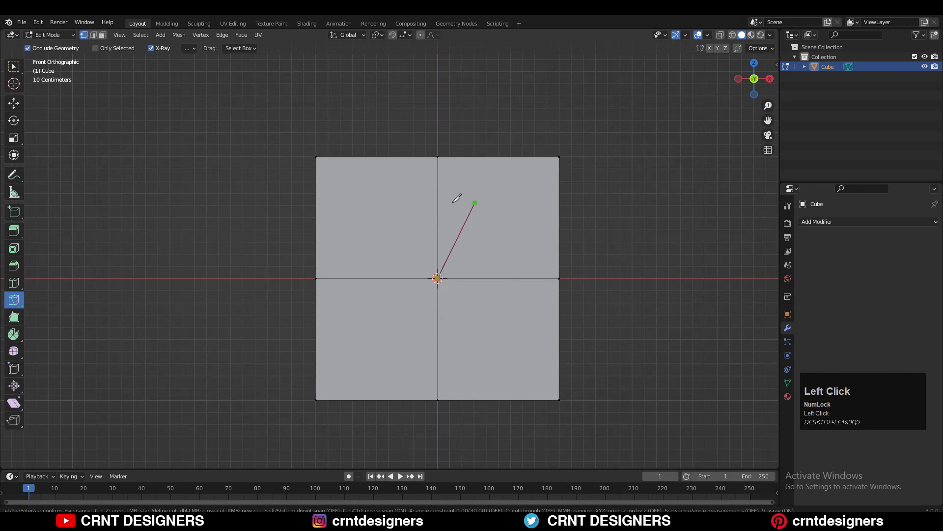
key(s)
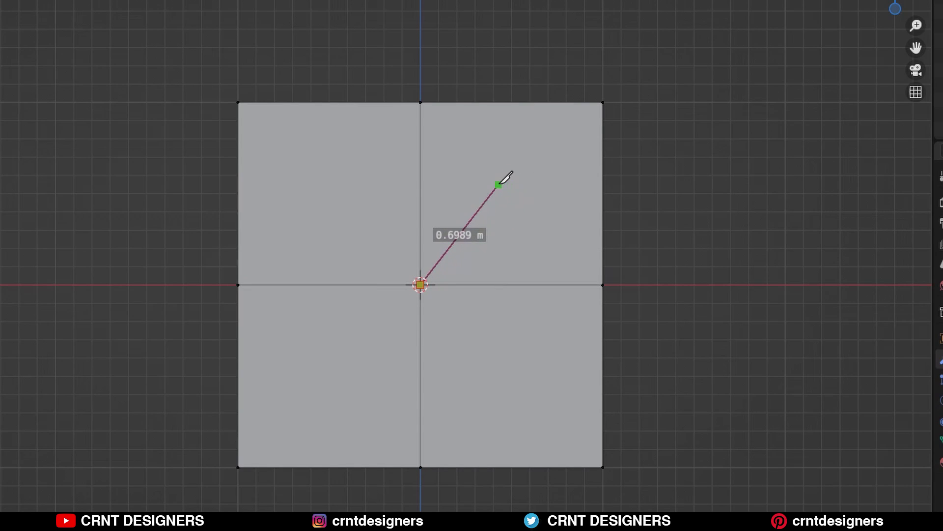
key(s)
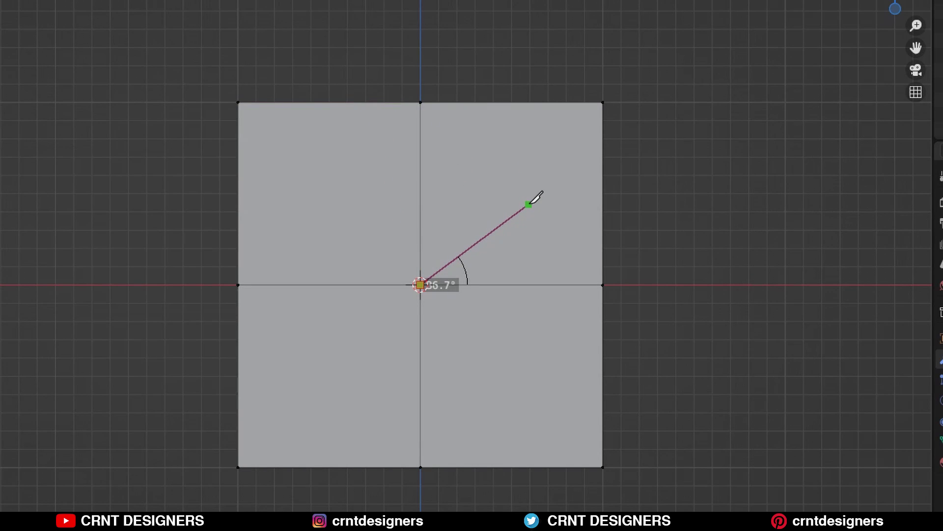
key(s)
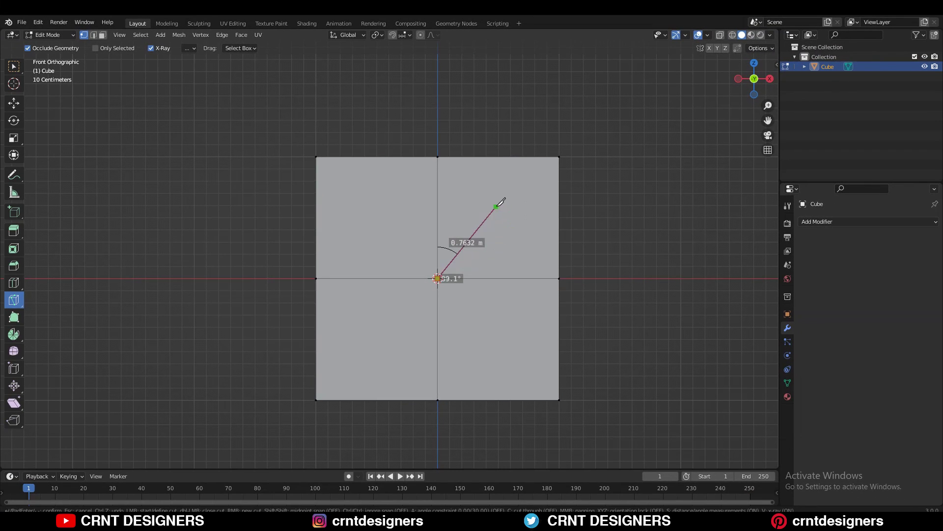
click(560, 397)
key(space)
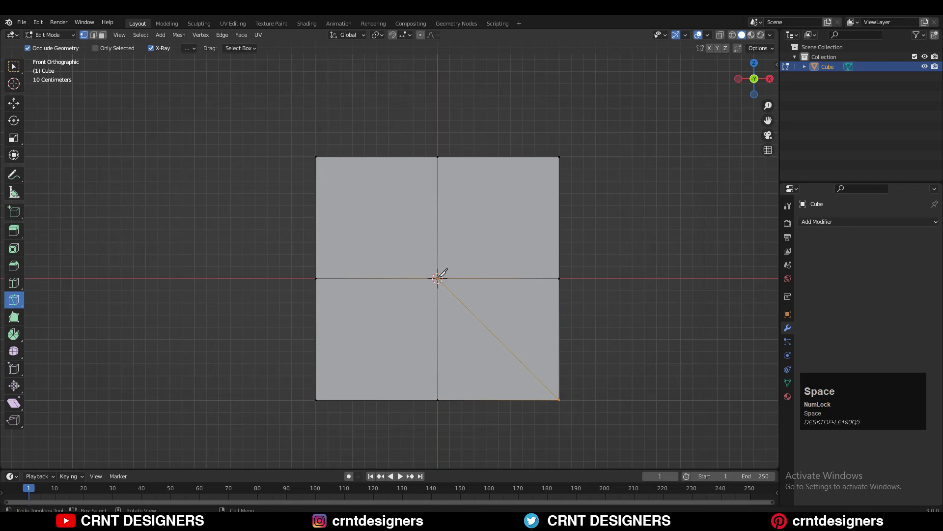
Start a knife cut at the centre vertex with length/angle readouts on and 30° angle snapping
click(437, 278)
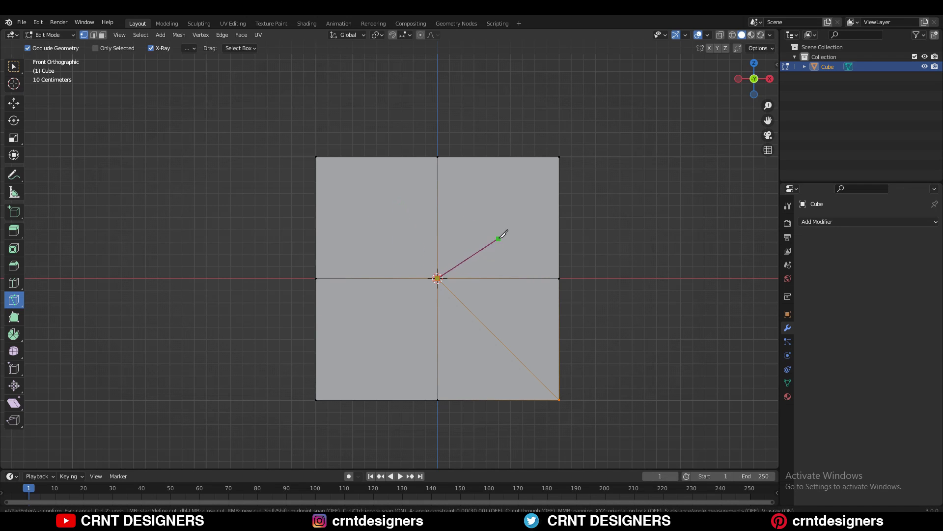
key(s)
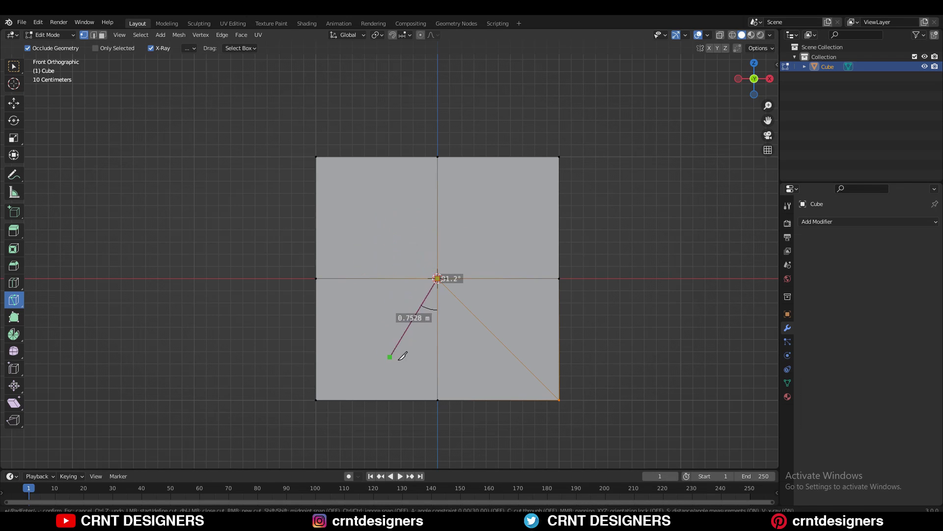
key(s)
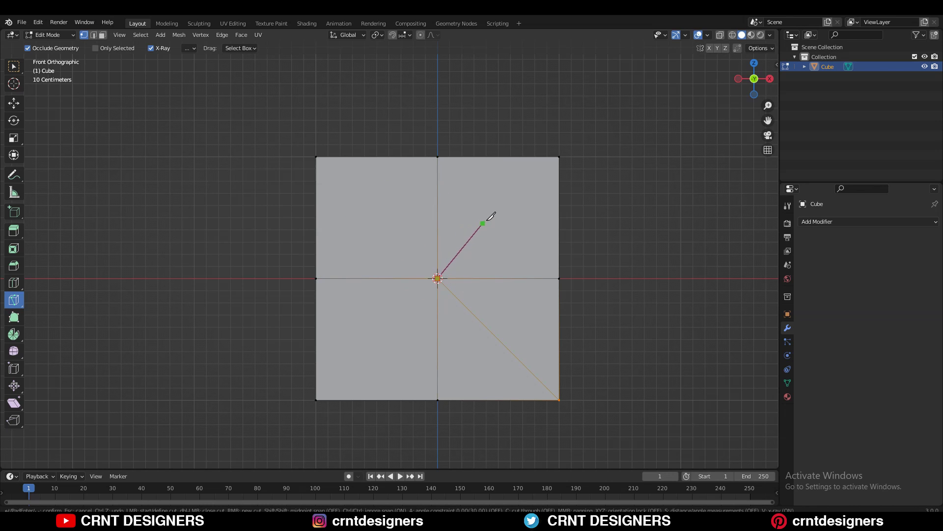
key(s)
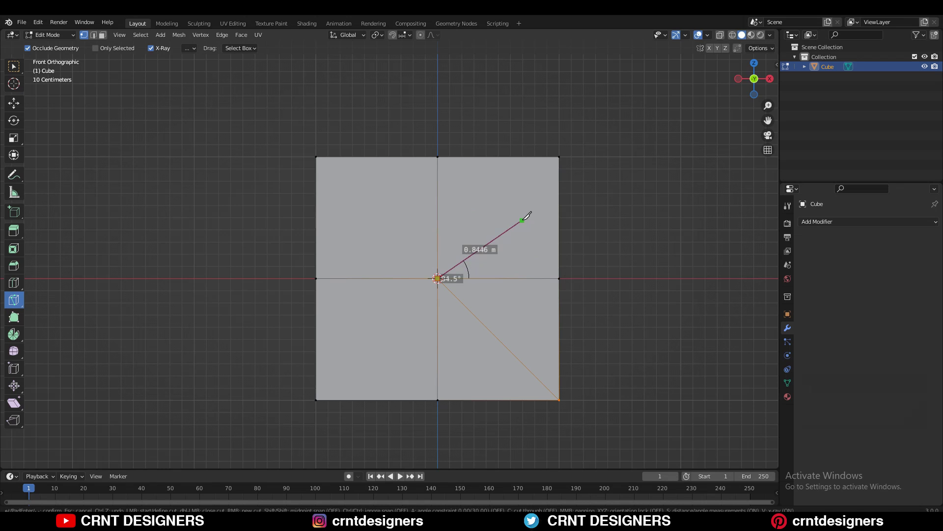
key(a)
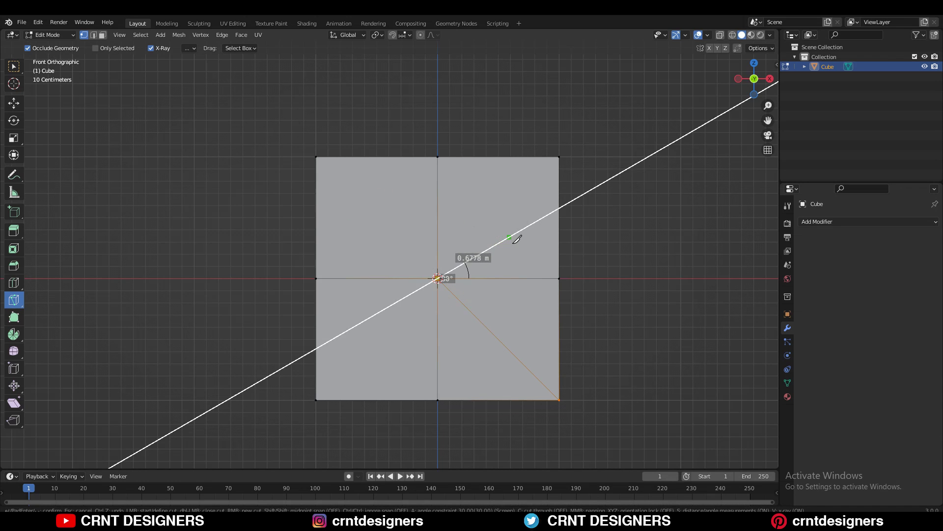
Switch to 5° angle snapping and cut a triangle from the centre to the top edge, middle edge and back
key(5)
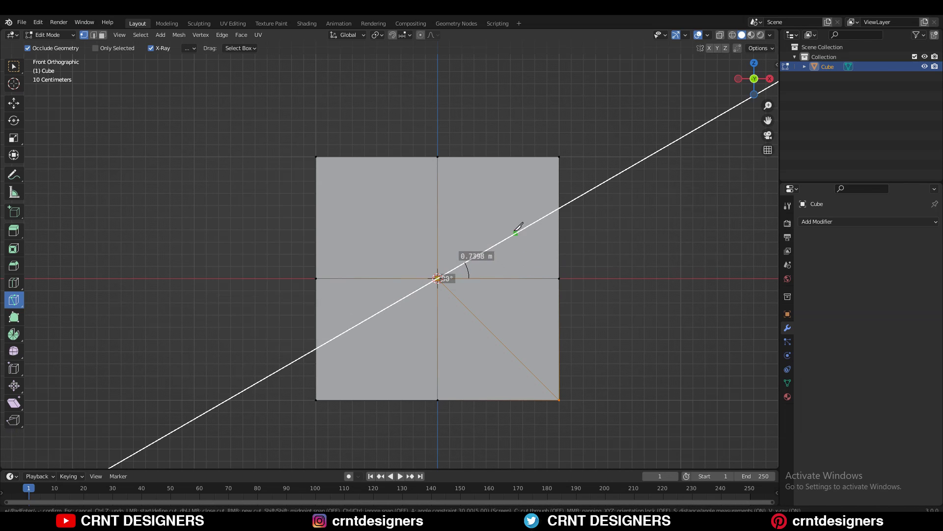
scroll(541, 231, up, 2)
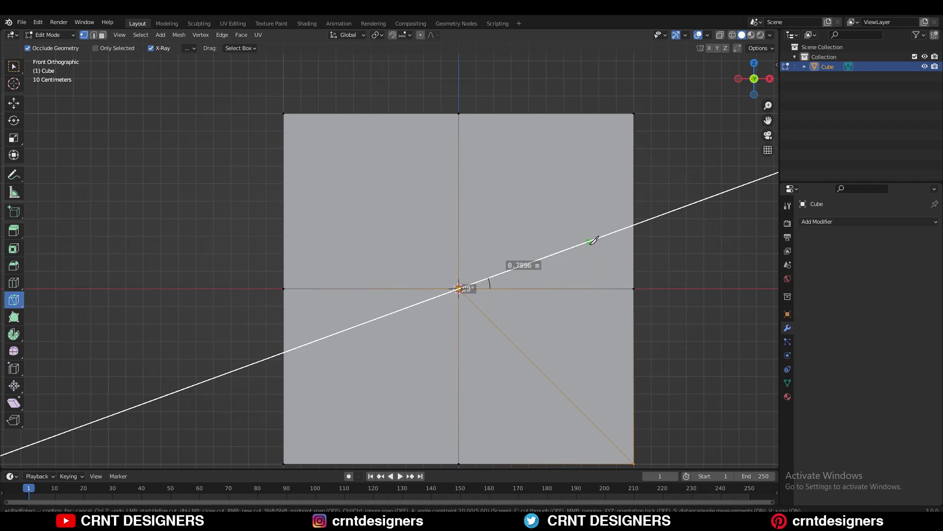
text(50170)
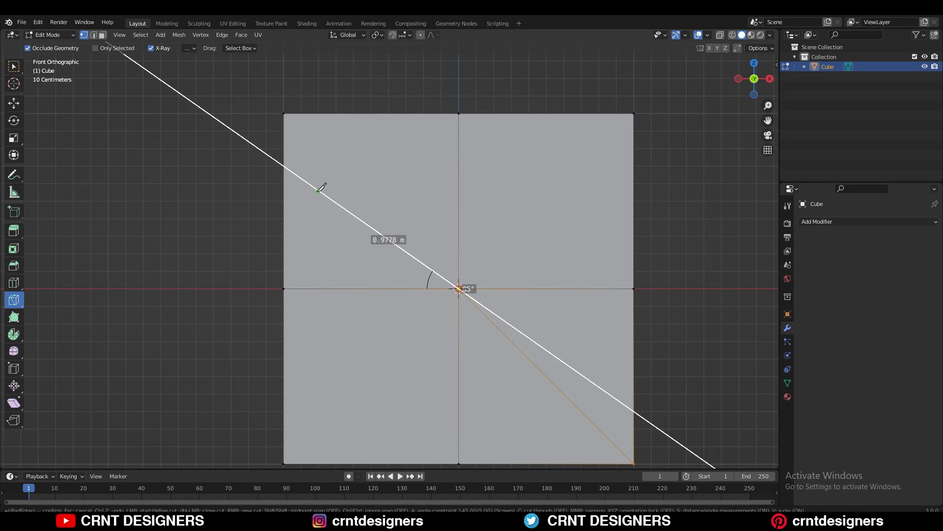
text(40)
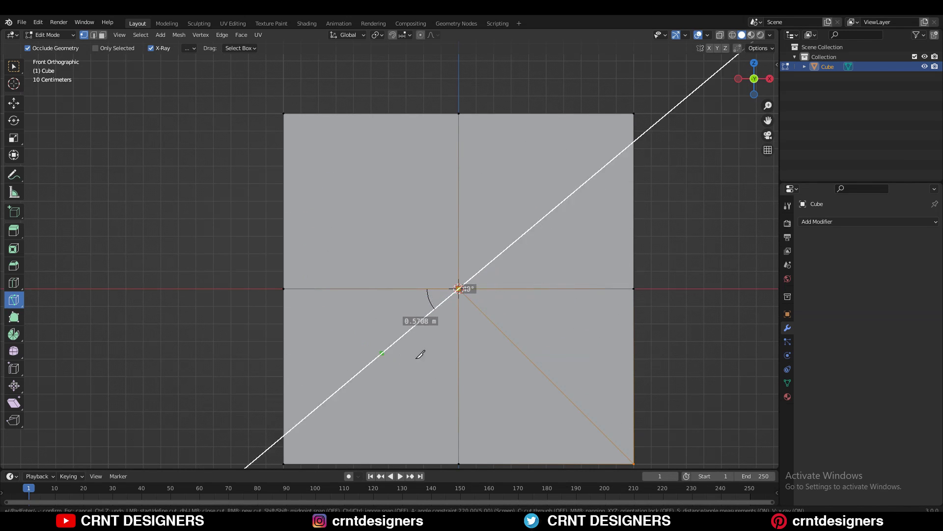
text(45)
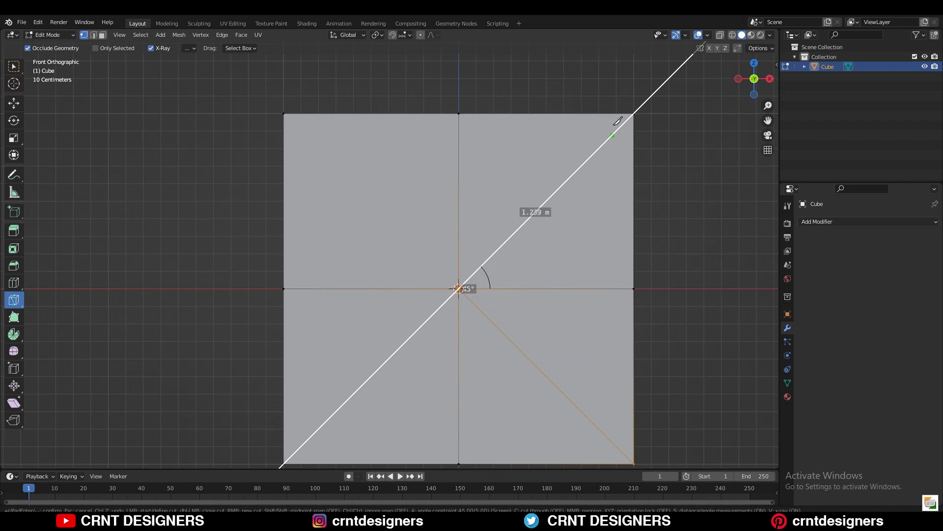
text(70)
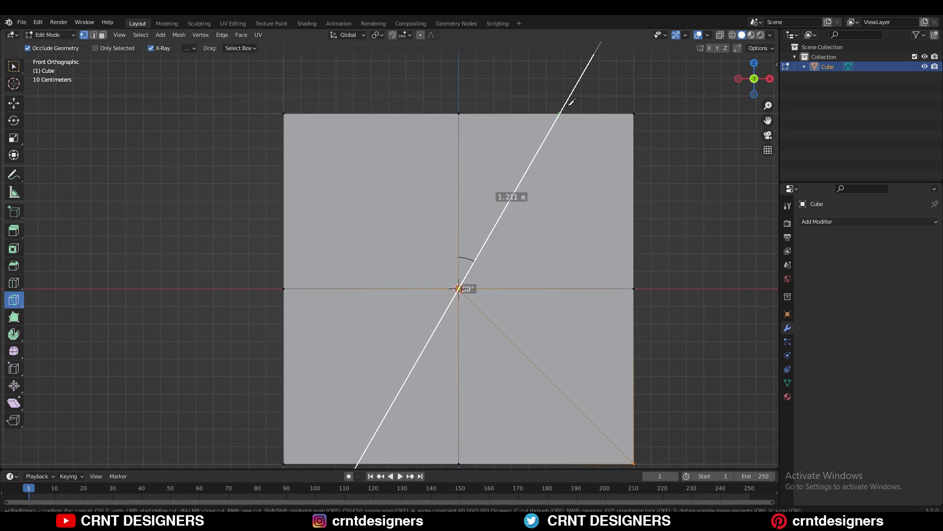
click(562, 111)
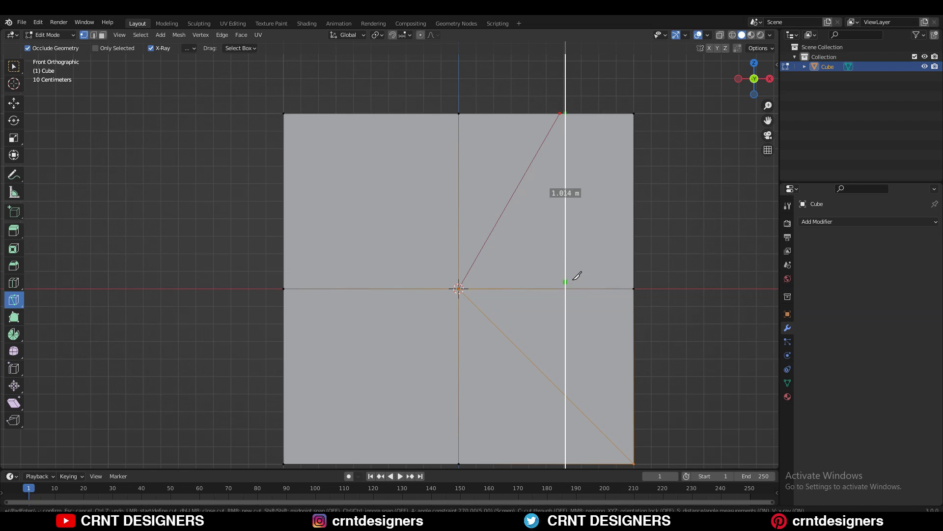
click(565, 288)
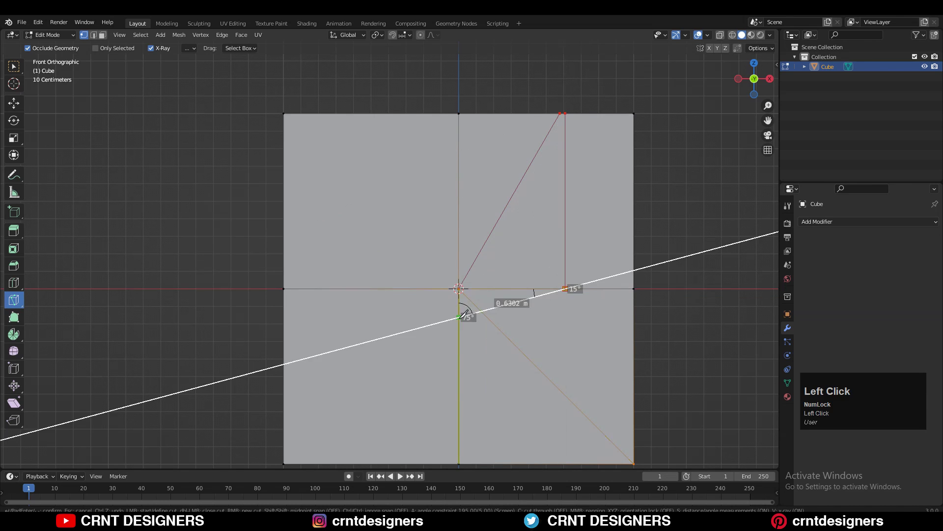
click(458, 289)
key(space)
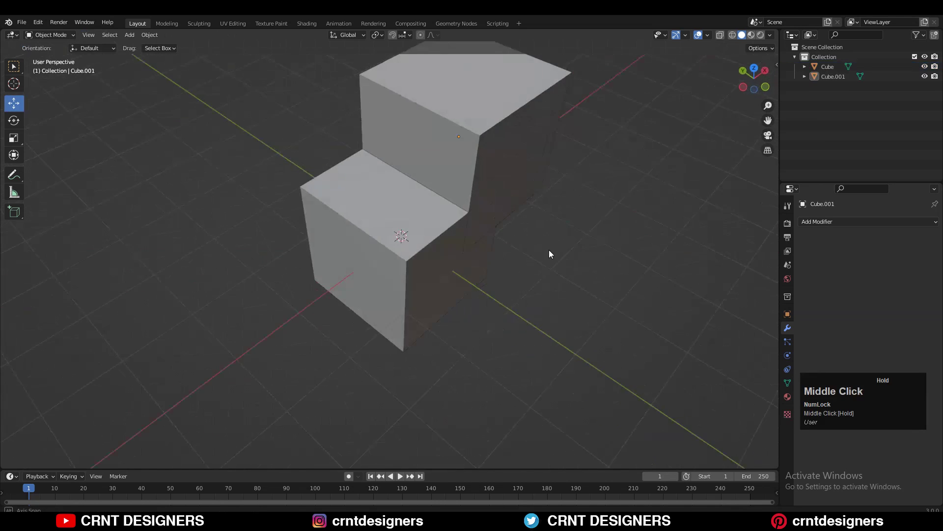
Select Cube.001 and scale it down to 0.7
middle_drag(549, 250, 520, 205)
click(506, 178)
middle_drag(524, 206, 729, 117)
key(s)
click(535, 278)
In front view, nudge Cube.001 left to overlap Cube, select both, and enter Edit Mode
click(761, 89)
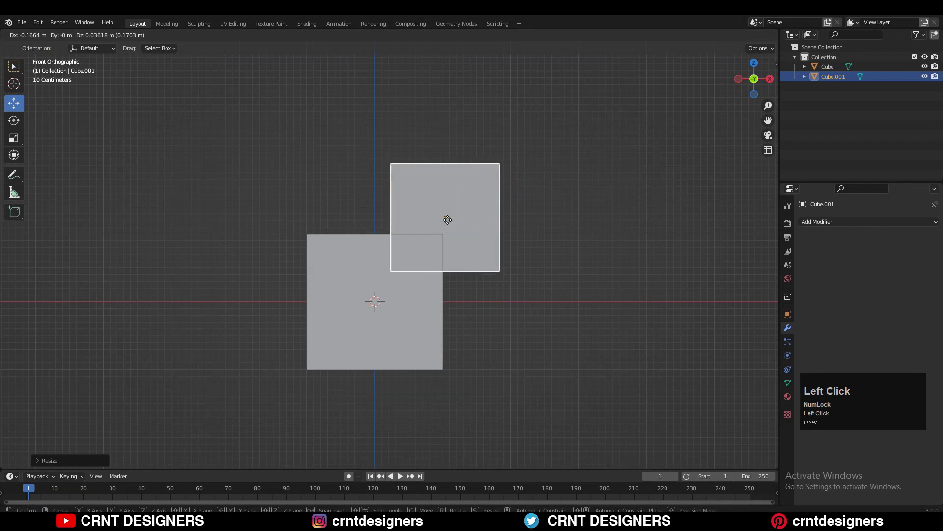
click(471, 225)
drag(489, 225, 479, 225)
shift+click(328, 357)
scroll(328, 357, up, 1)
key(Tab)
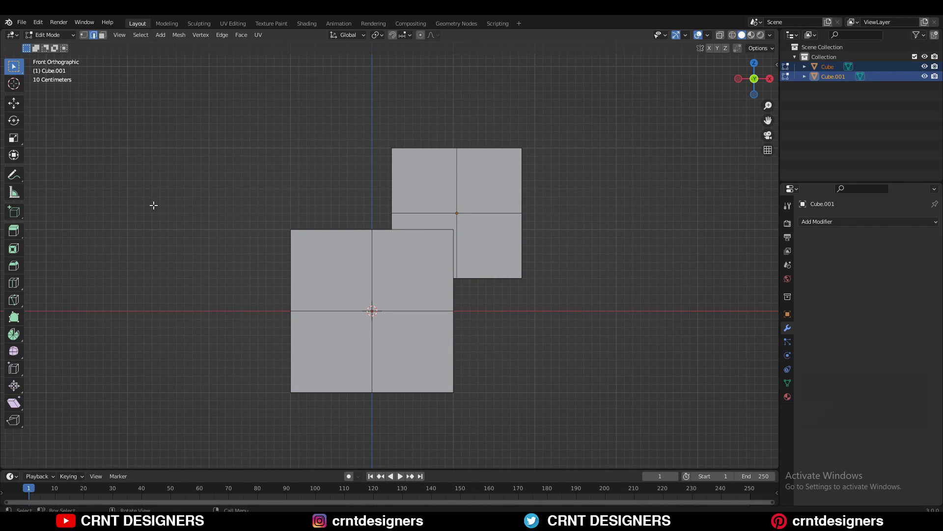
With the Knife tool, cut a Z-locked vertical line from the top edge through both cubes' hidden faces
click(19, 304)
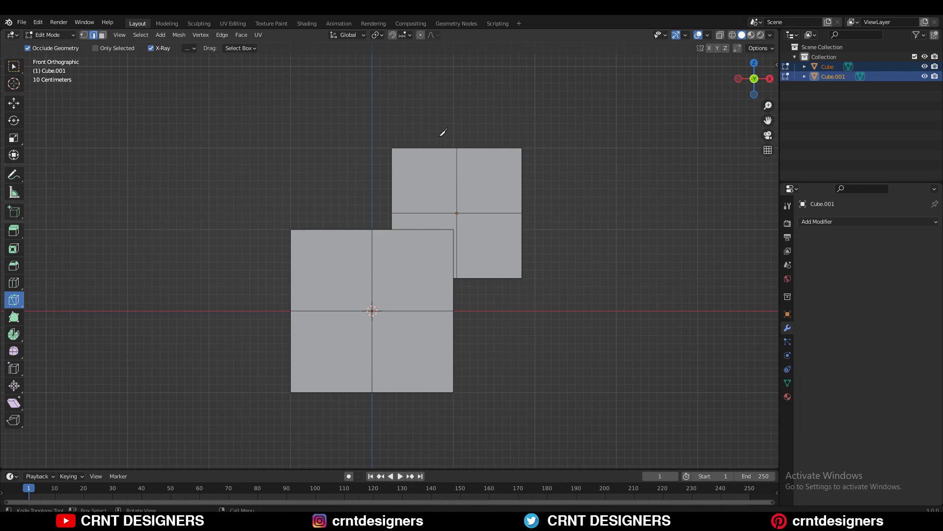
click(432, 121)
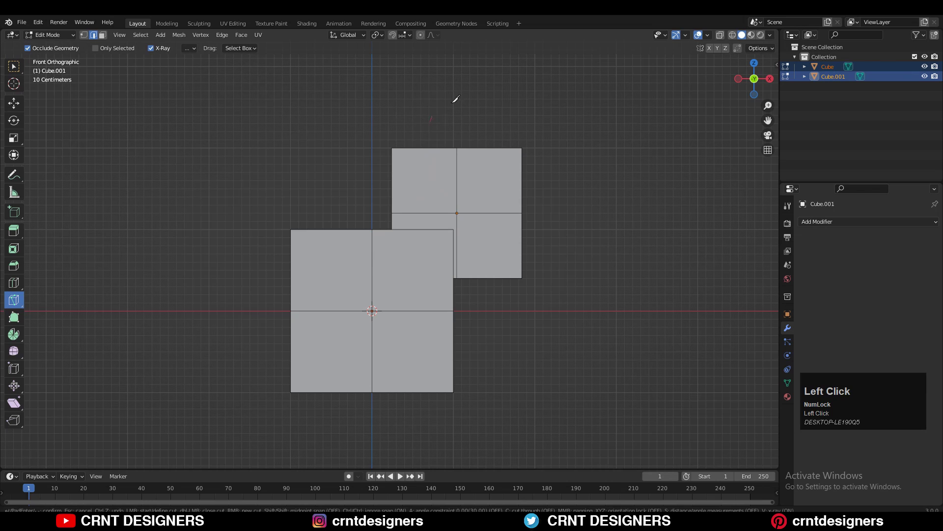
right_click(423, 131)
click(429, 148)
key(z)
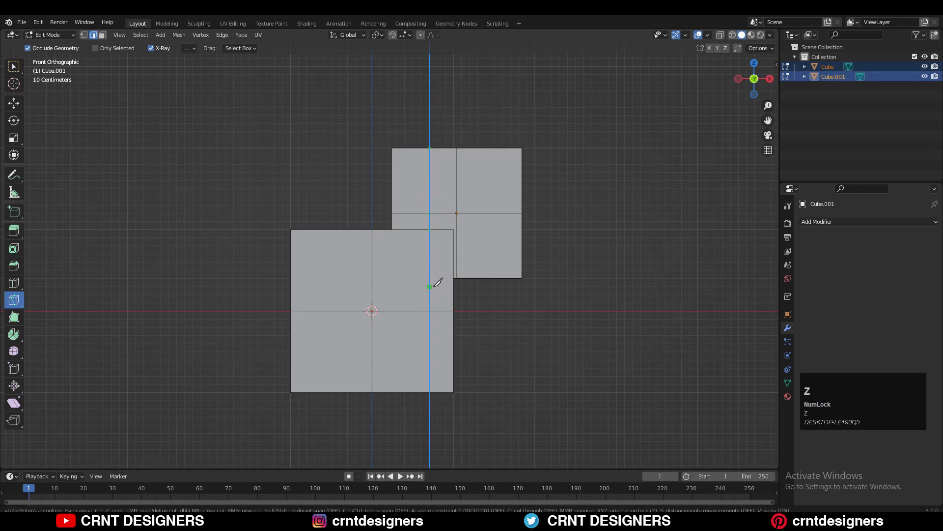
key(c)
click(435, 439)
key(space)
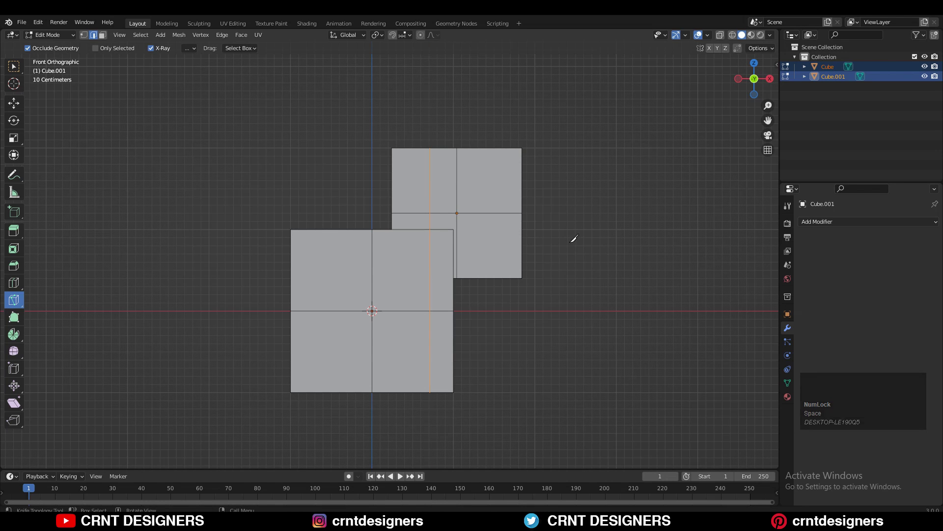
middle_drag(570, 244, 515, 305)
scroll(515, 306, up, 4)
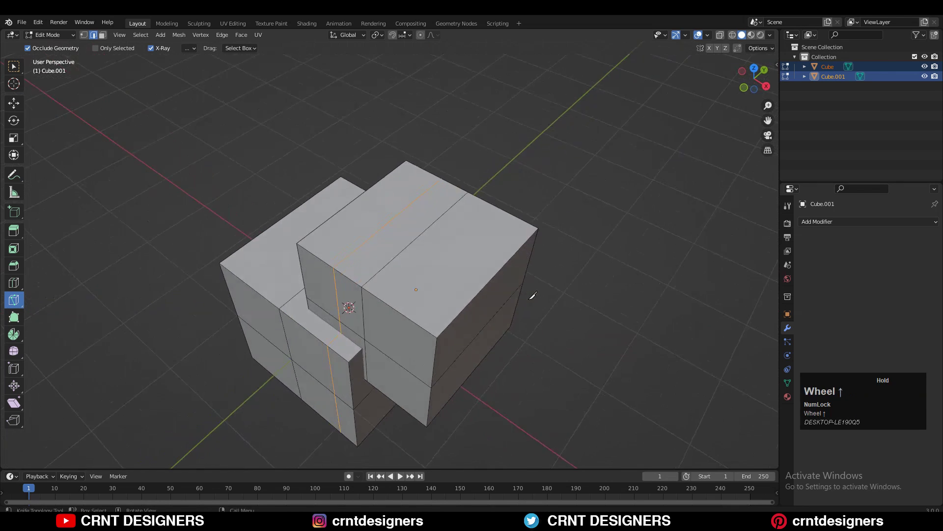
shift+middle_drag(449, 385, 339, 279)
middle_drag(433, 242, 398, 212)
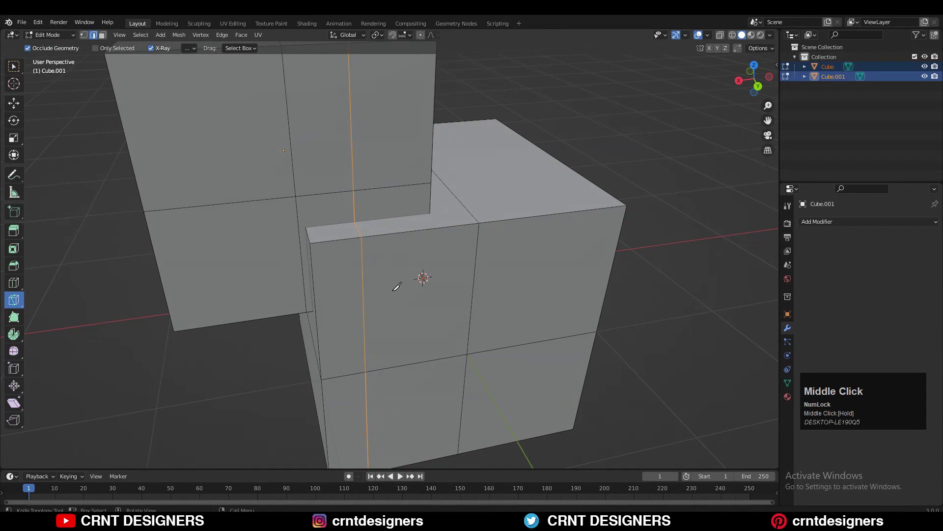
middle_drag(392, 279, 465, 236)
scroll(569, 246, down, 2)
click(749, 75)
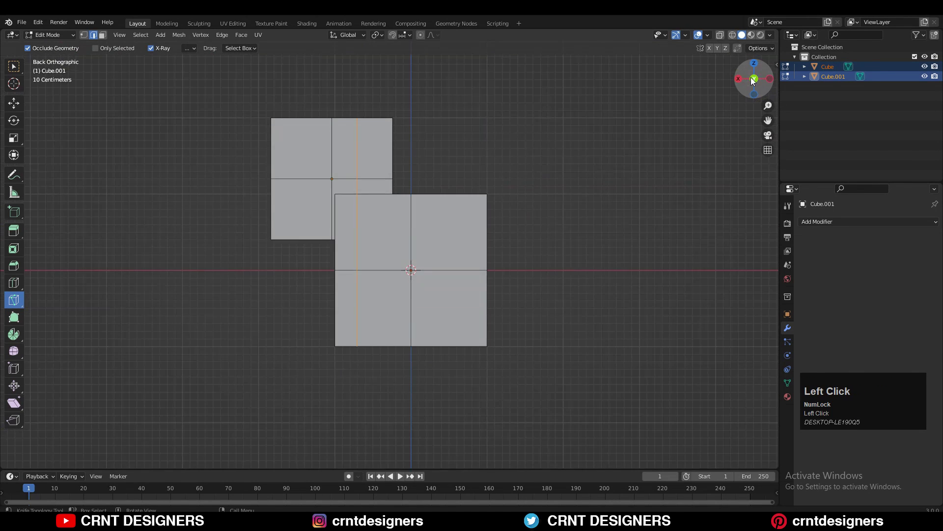
click(751, 78)
scroll(570, 196, up, 3)
shift+middle_drag(623, 169, 661, 242)
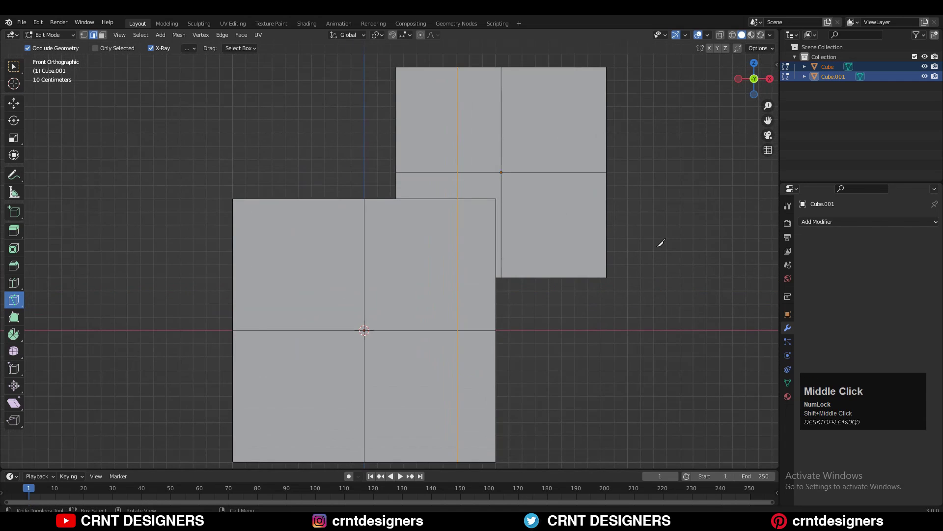
Knife a horizontal cut across both cubes from right to left
click(708, 248)
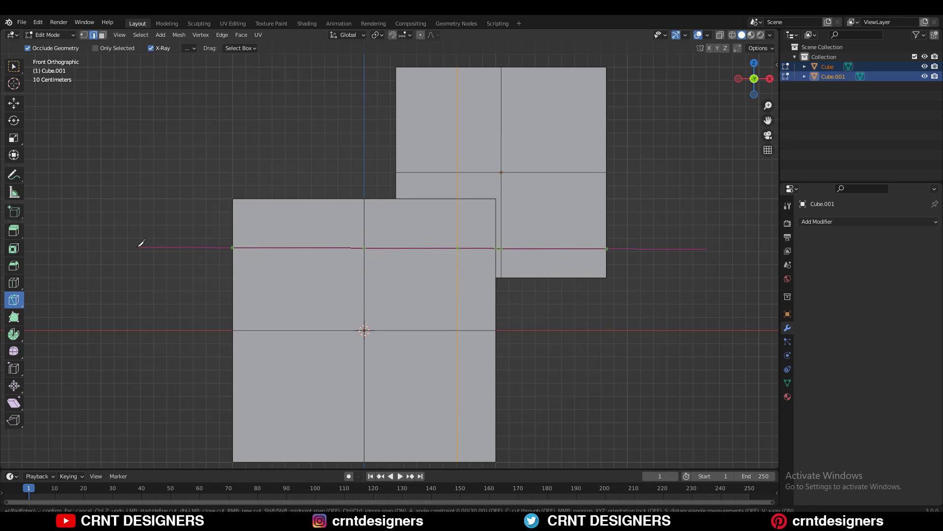
click(120, 248)
key(Return)
middle_drag(114, 254, 484, 194)
scroll(445, 266, up, 5)
Inspect each cube's cuts separately in Edit Mode, first Cube.001, then Cube
key(c)
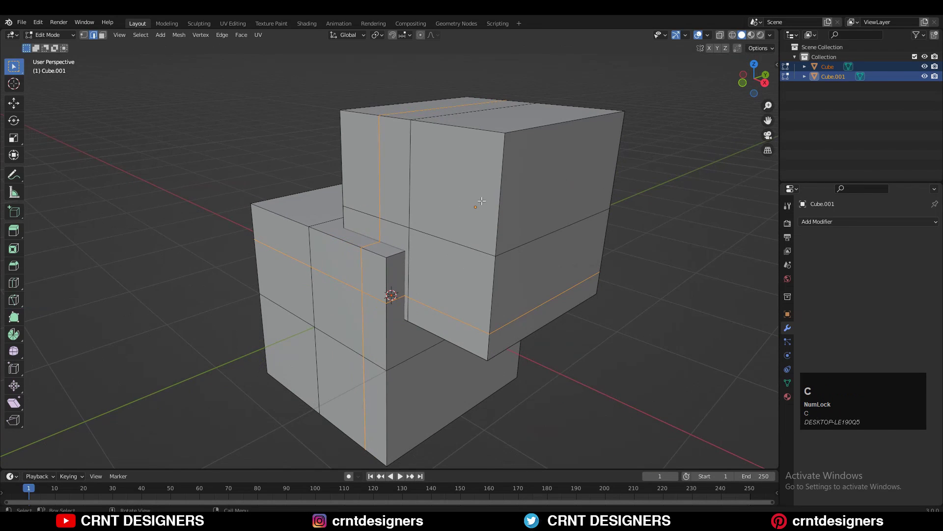
key(Tab)
click(495, 181)
key(Tab)
middle_drag(500, 179, 384, 286)
key(Tab)
click(384, 286)
key(Tab)
middle_drag(362, 368, 374, 363)
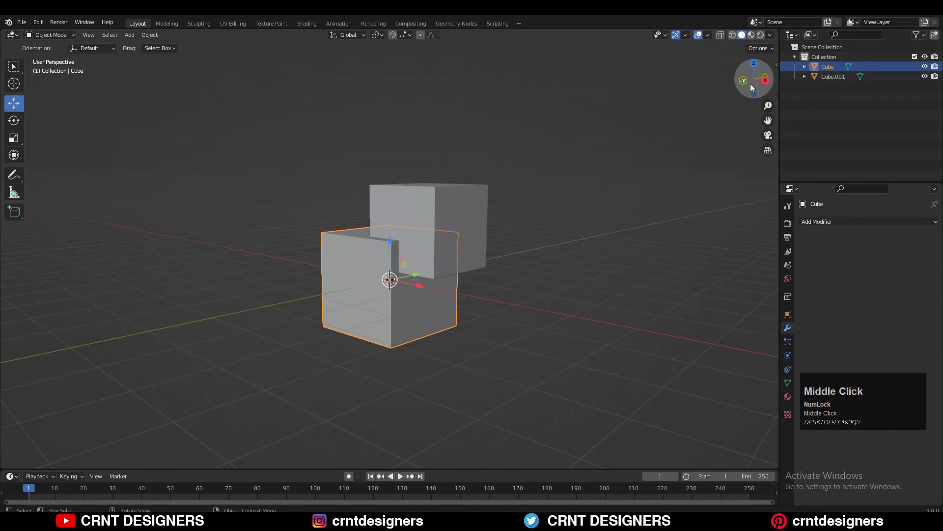
In front orthographic view, move Cube.001 down and to the left
click(747, 89)
scroll(489, 195, up, 4)
drag(471, 219, 451, 238)
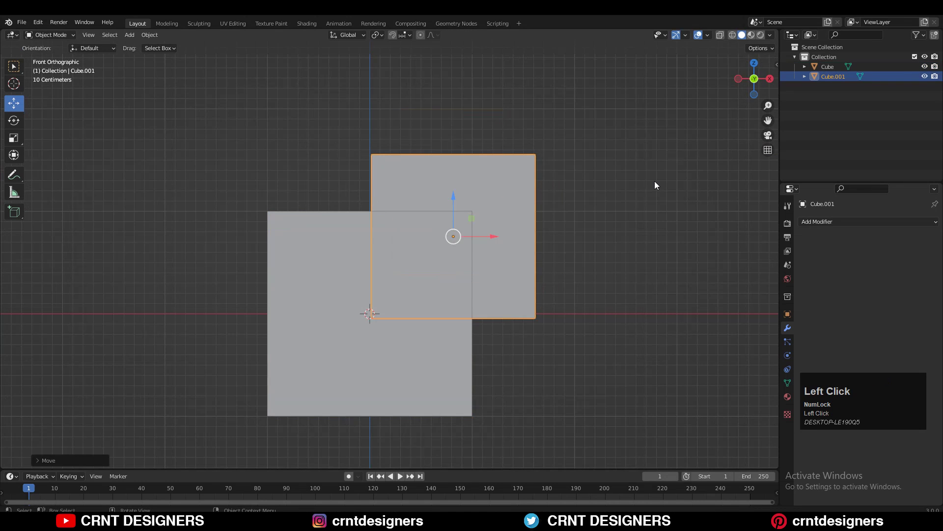
Box-select both cubes and enter Edit Mode together
click(654, 183)
drag(593, 143, 429, 260)
key(Tab)
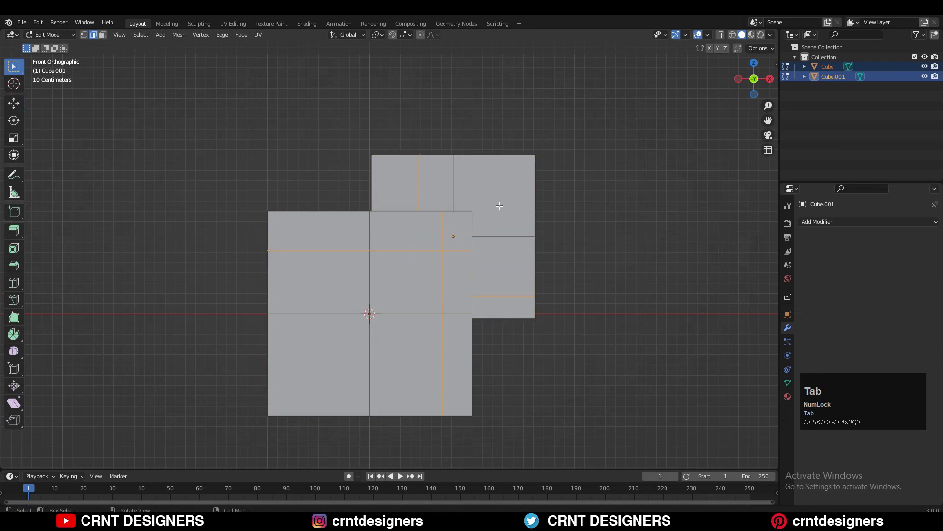
Knife a diagonal cut through both cubes with relative angle constraint and cut-through enabled
click(13, 300)
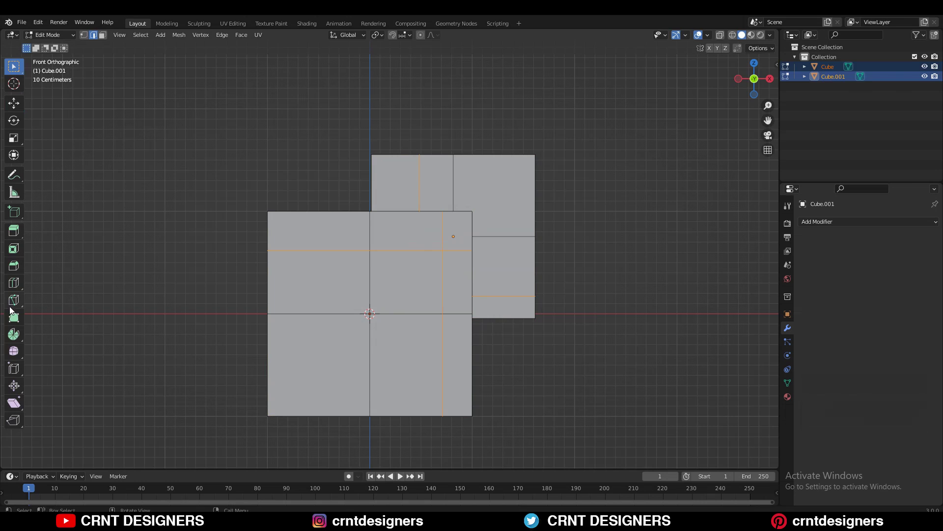
click(352, 168)
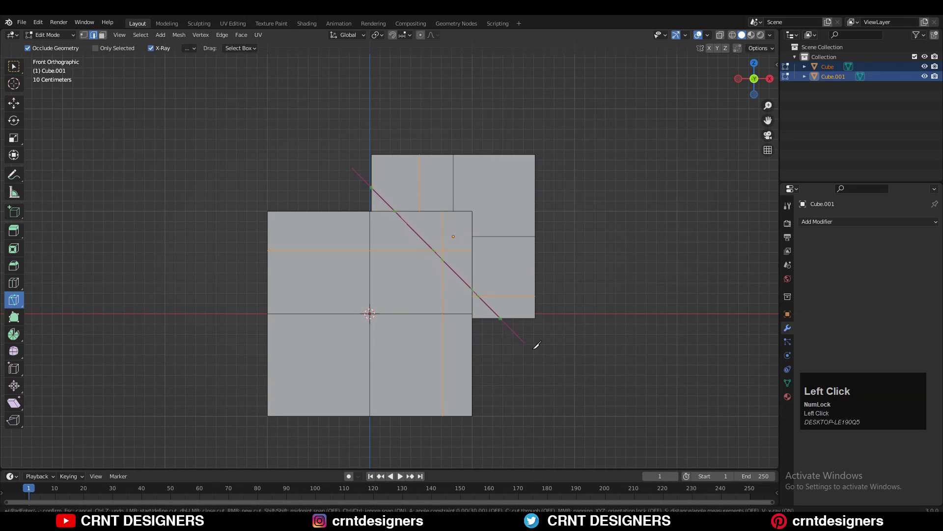
key(a)
key(a)
key(c)
click(560, 366)
key(space)
middle_drag(529, 291, 516, 270)
key(Tab)
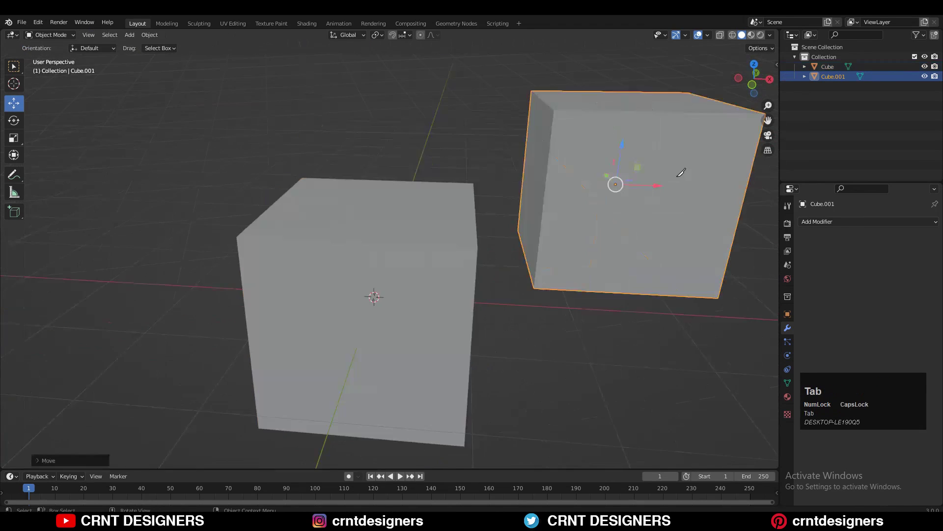
Select Cube and Cube.001 and enter multi-object Edit Mode, zooming in on the cut edges
key(Tab)
key(Tab)
click(447, 269)
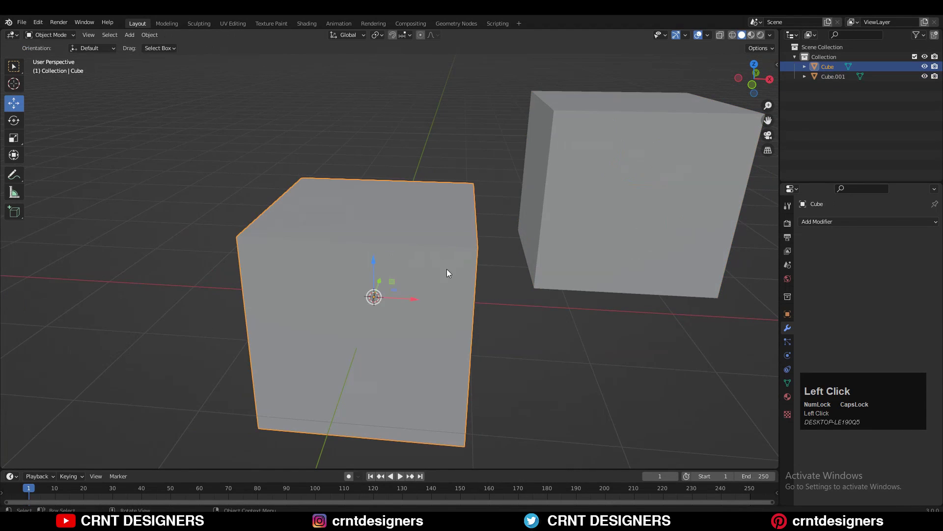
key(Tab)
middle_drag(540, 268, 437, 248)
key(Tab)
shift+click(526, 246)
key(Tab)
scroll(444, 251, up, 2)
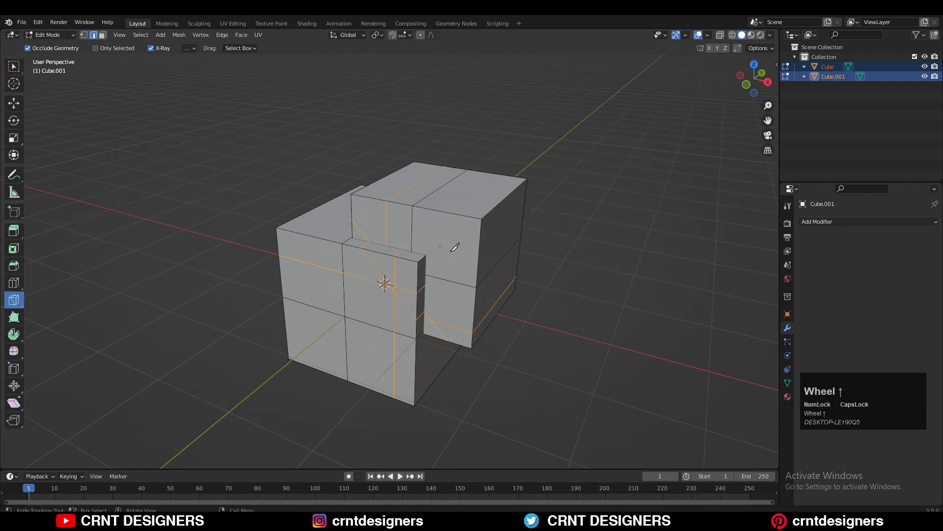